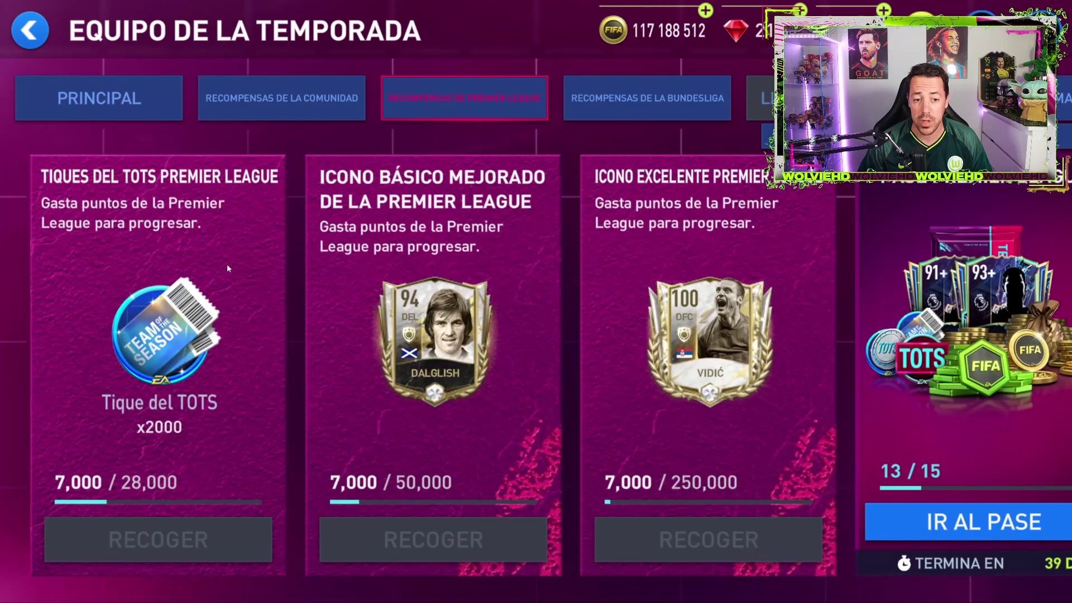
# Open the main section of the Equipo de la Temporada event
pyautogui.click(139, 105)
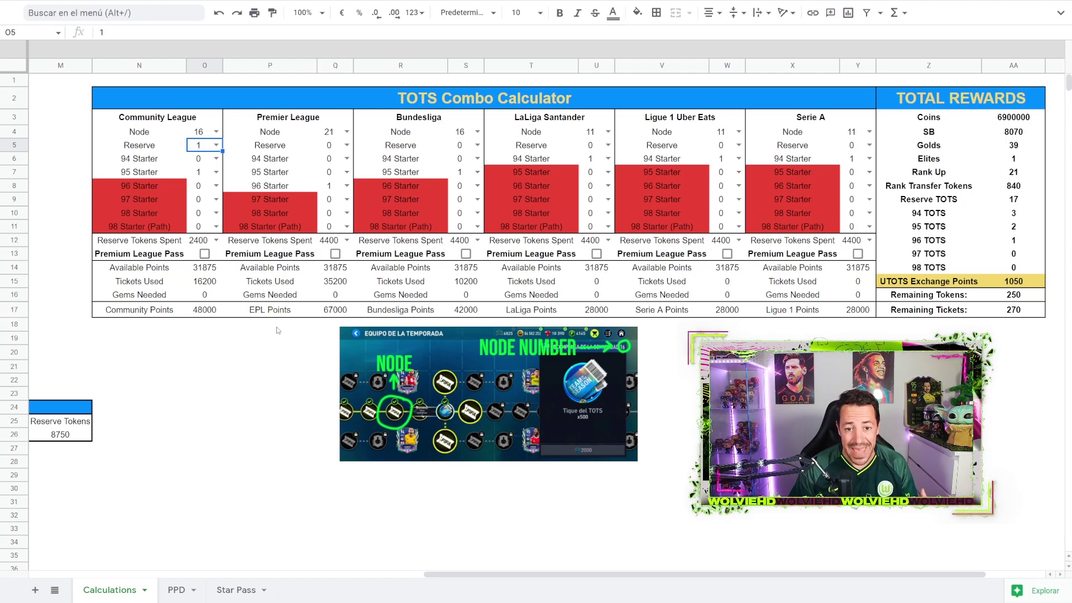
# Set the Premier League 96 Starter count to 2 and enable that league's Premium League Pass
pyautogui.click(346, 186)
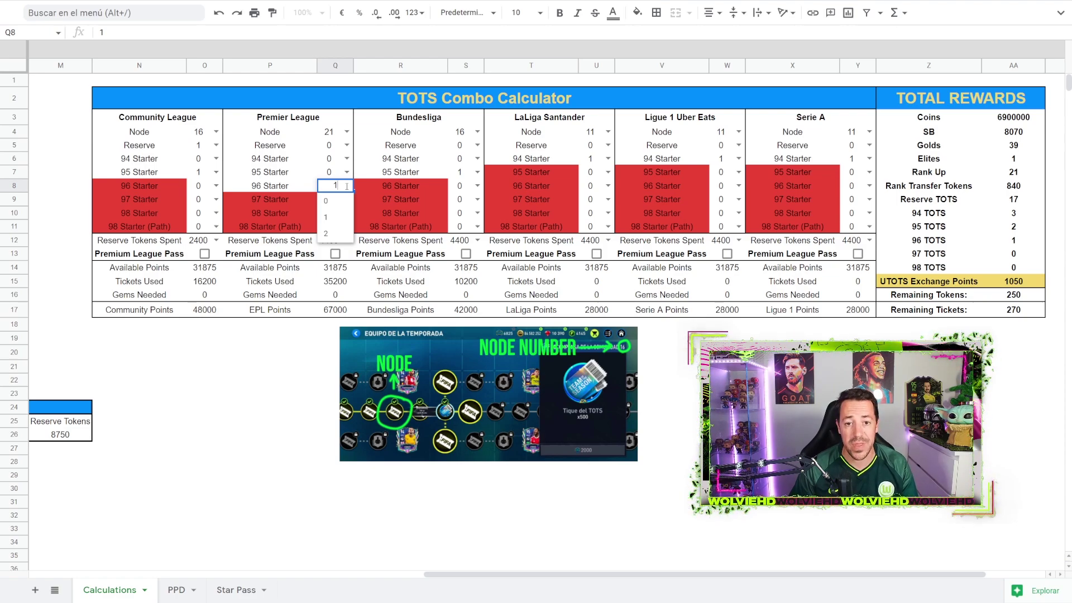
pyautogui.click(331, 233)
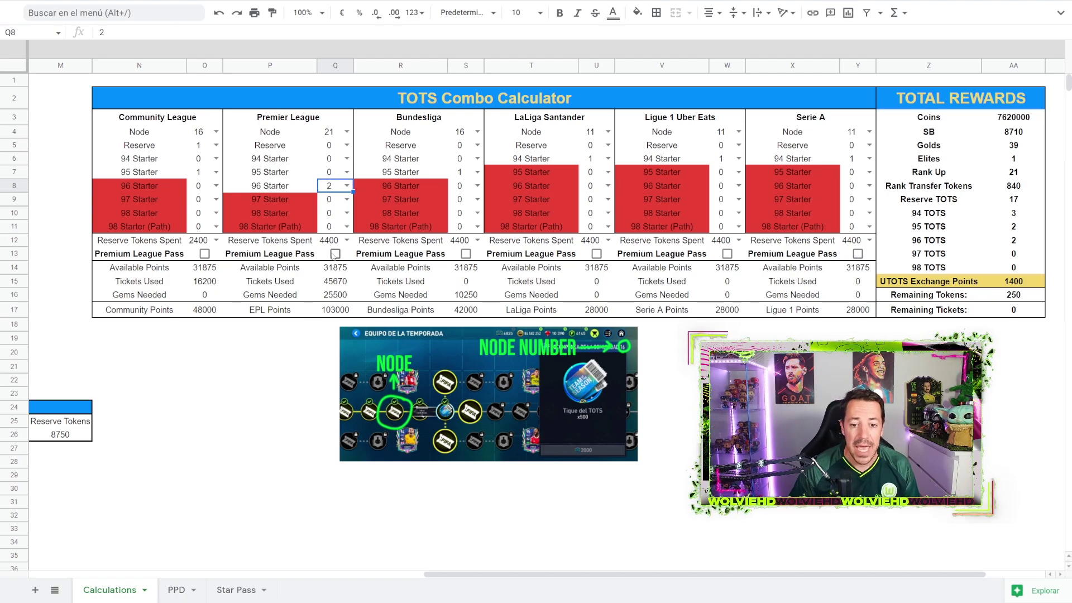
pyautogui.click(335, 253)
pyautogui.click(335, 253)
pyautogui.click(335, 254)
# Enable the Star Pass and set the Premium League Pass count to 1 in the calculation settings
pyautogui.moveTo(476, 574); pyautogui.dragTo(80, 574)
pyautogui.click(137, 199)
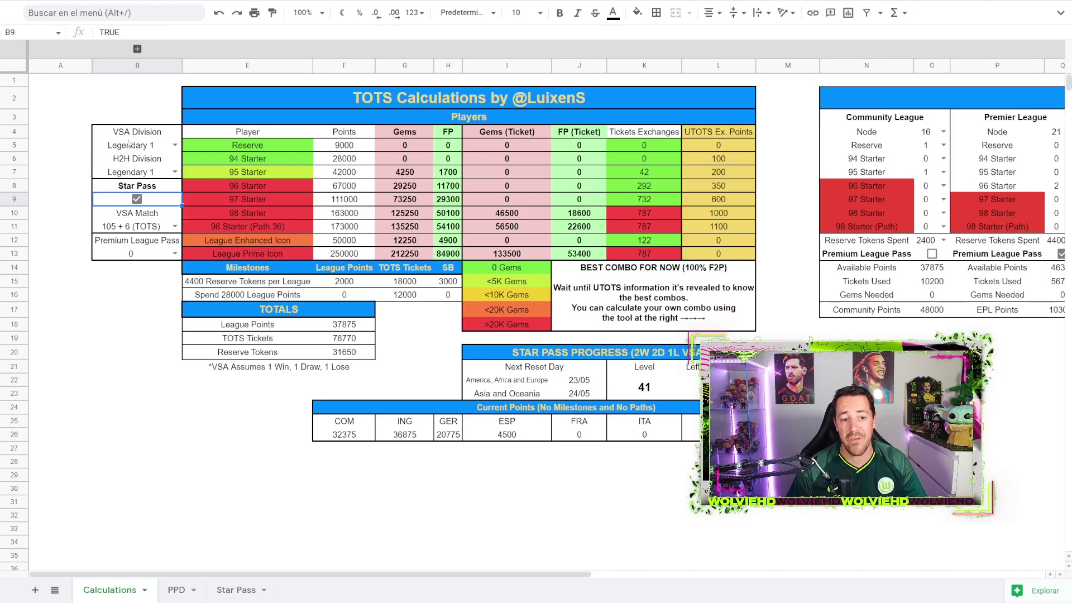
pyautogui.click(175, 254)
pyautogui.click(114, 286)
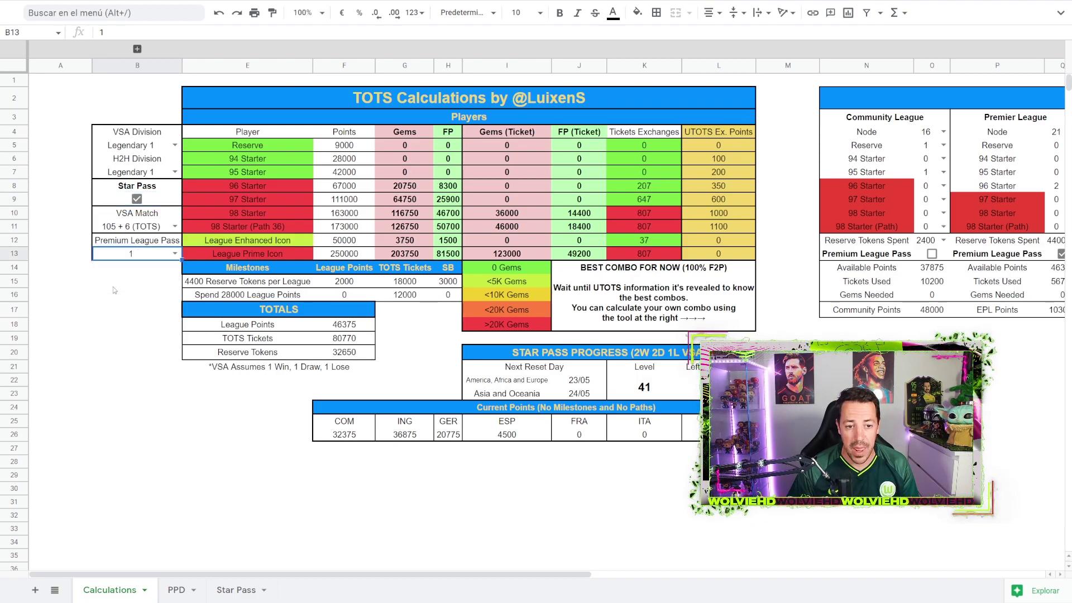
# Switch the VSA Match option to 105 + 6 and return it to 105 + 6 (TOTS)
pyautogui.click(131, 229)
pyautogui.click(175, 227)
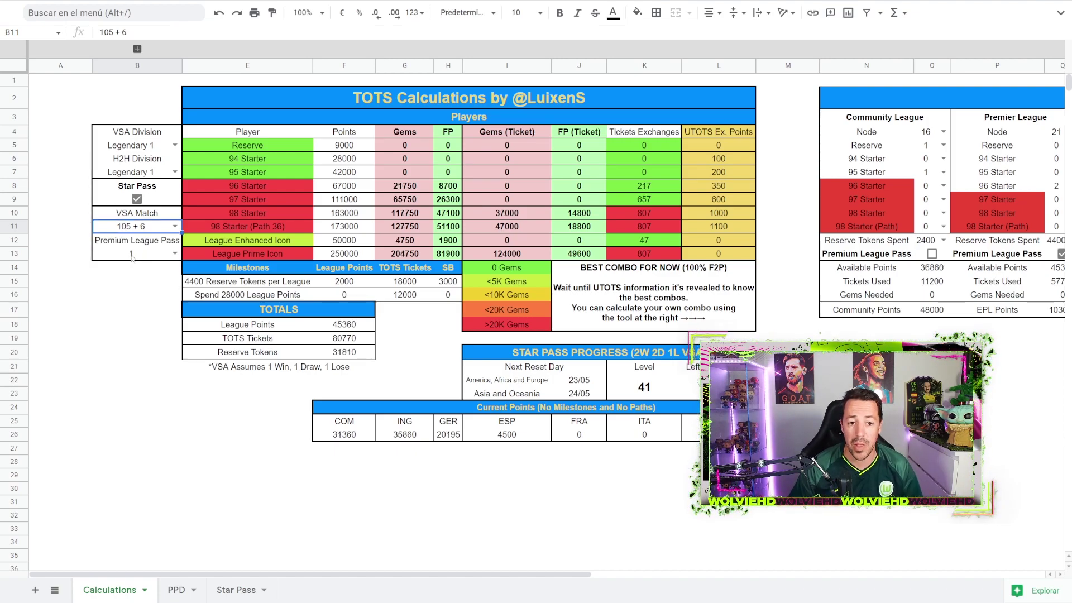
pyautogui.click(174, 226)
pyautogui.click(138, 279)
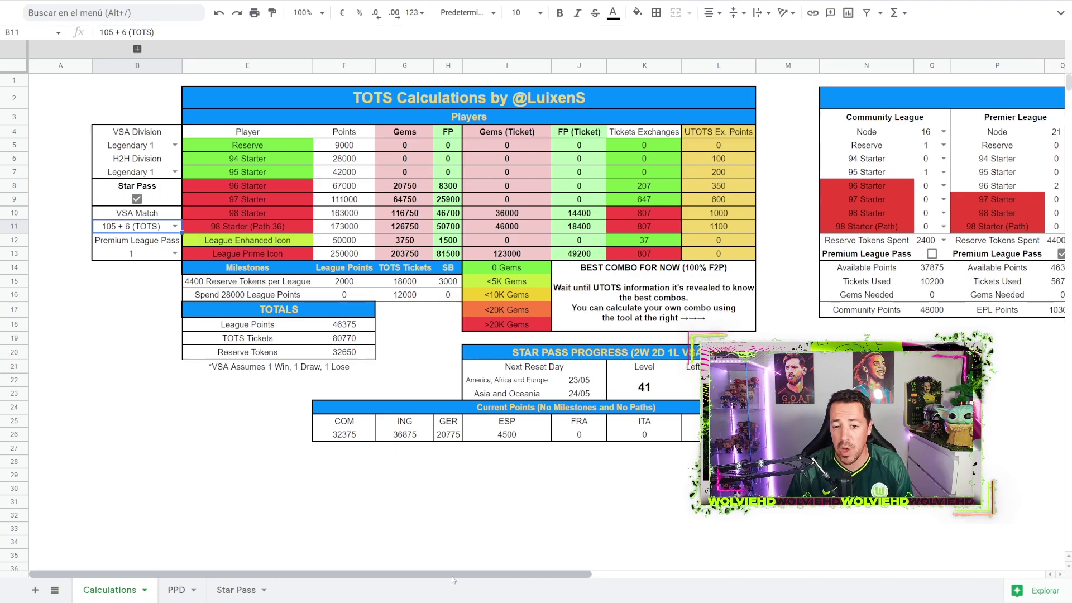
# Set the Premier League 94, 95 and 96 Starter counts to 1 each in the TOTS Combo Calculator
pyautogui.moveTo(452, 581); pyautogui.dragTo(866, 596)
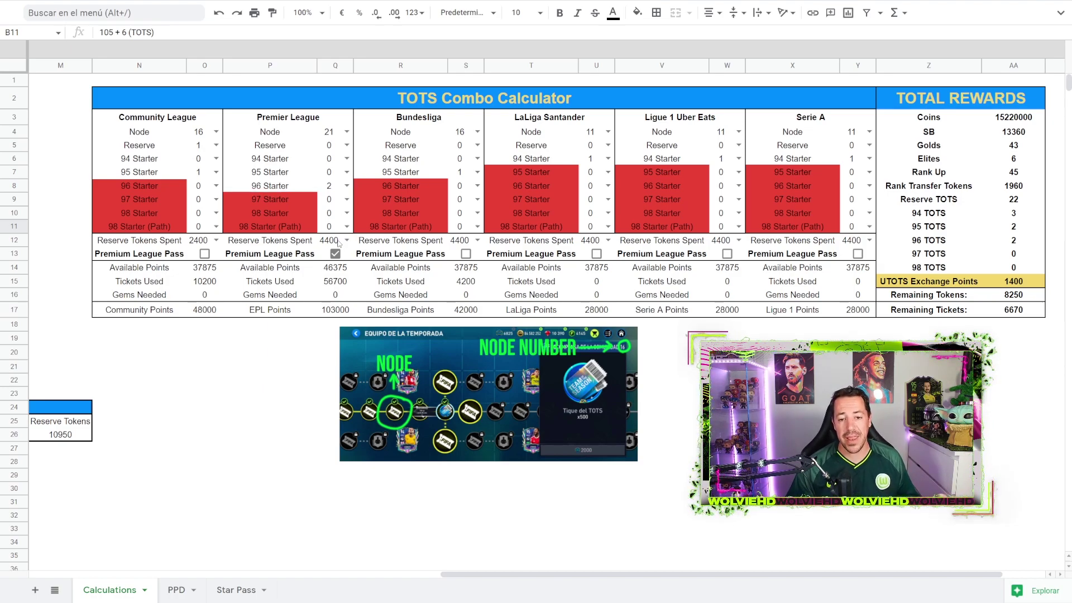
pyautogui.click(346, 159)
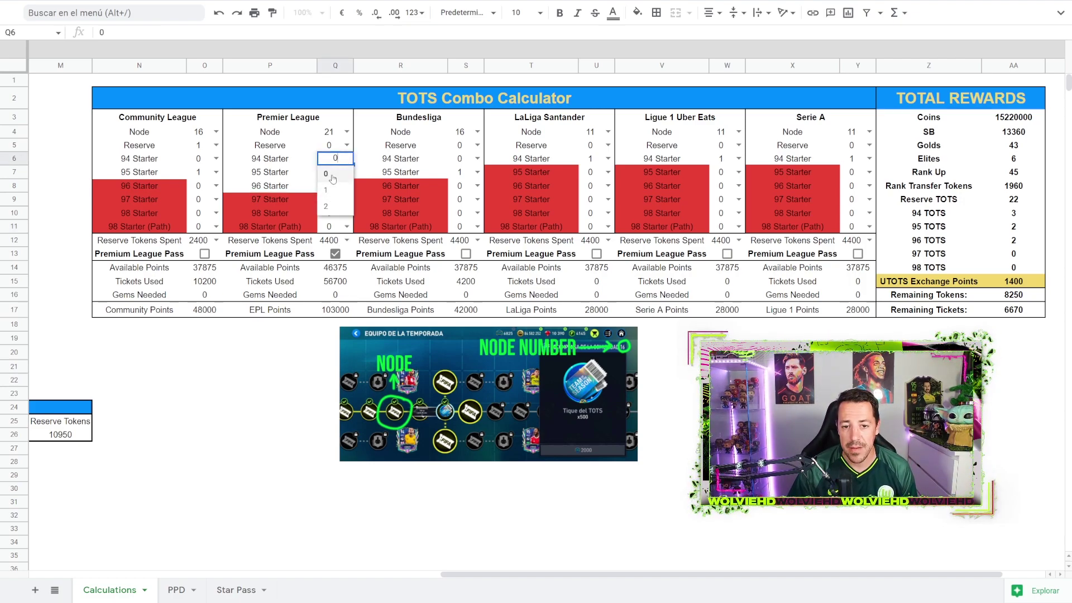
pyautogui.click(341, 188)
pyautogui.click(343, 175)
pyautogui.click(342, 203)
pyautogui.click(343, 190)
pyautogui.click(330, 216)
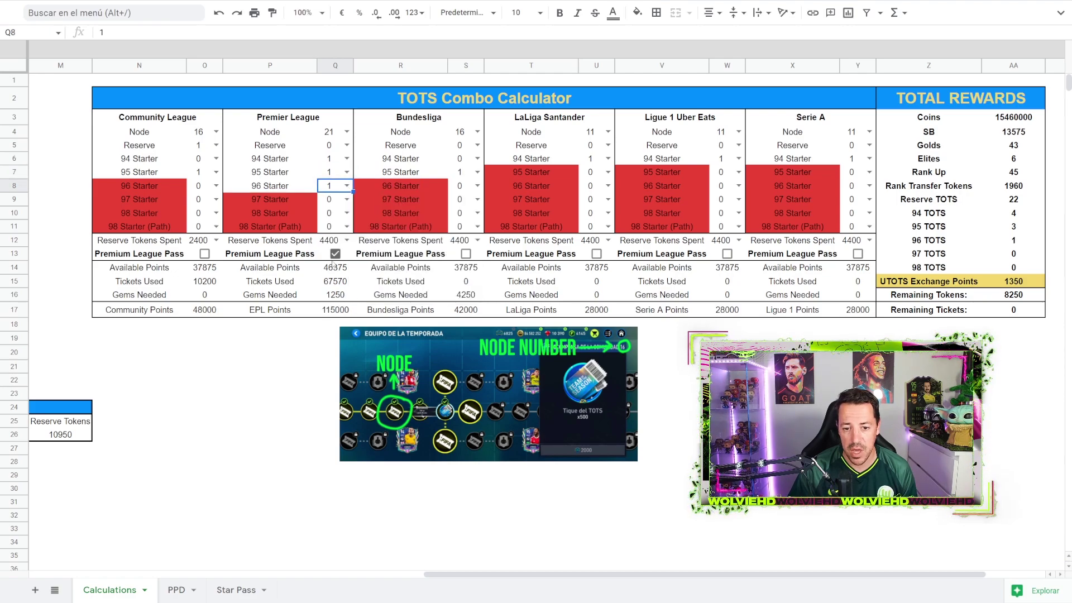
# Remove all passes from the calculation: Premier League pass off, Premium League Pass count 0 and Star Pass off
pyautogui.click(335, 254)
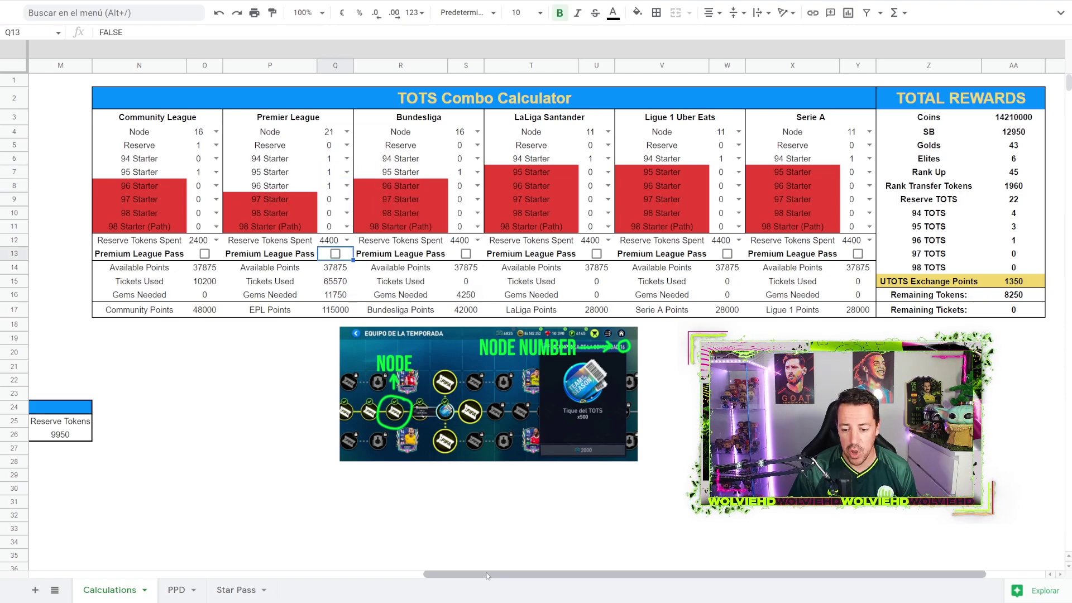
pyautogui.hscroll(-10, 479, 511)
pyautogui.click(175, 253)
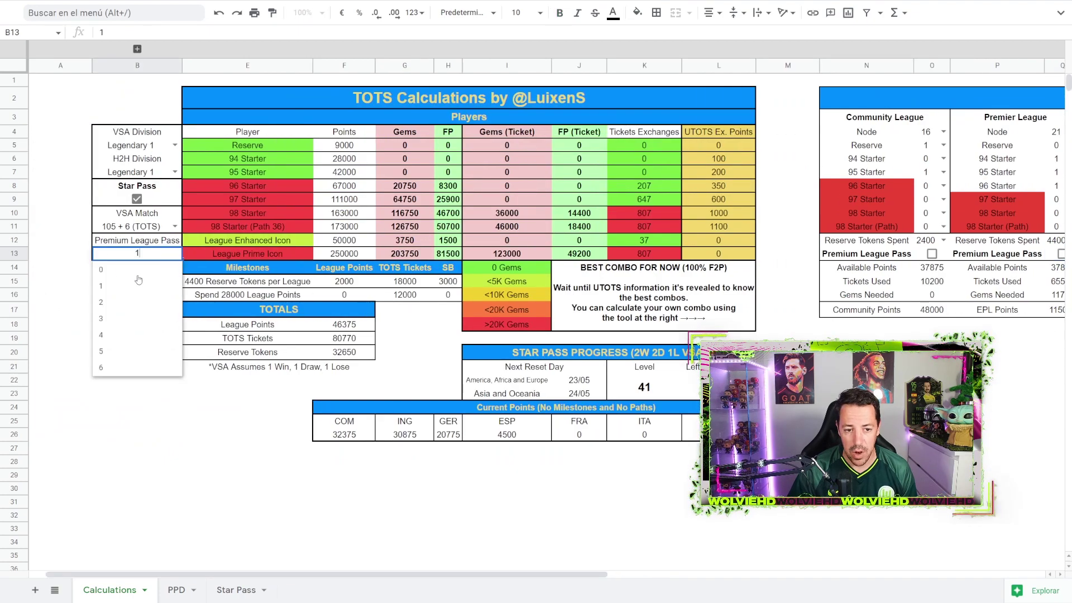
pyautogui.click(132, 271)
pyautogui.click(137, 199)
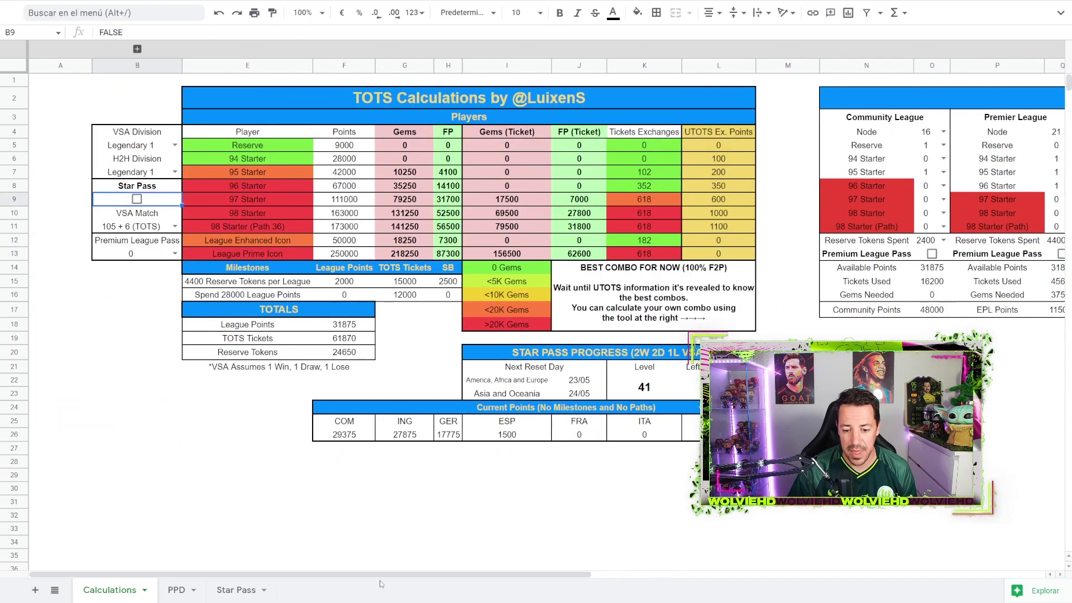
pyautogui.moveTo(381, 574); pyautogui.dragTo(818, 597)
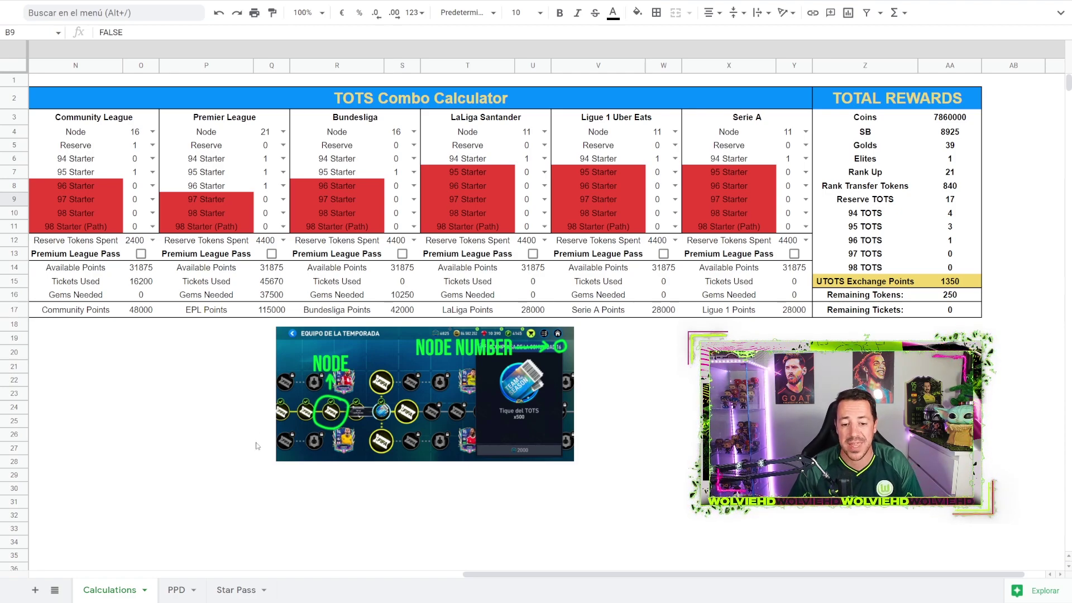
pyautogui.click(170, 407)
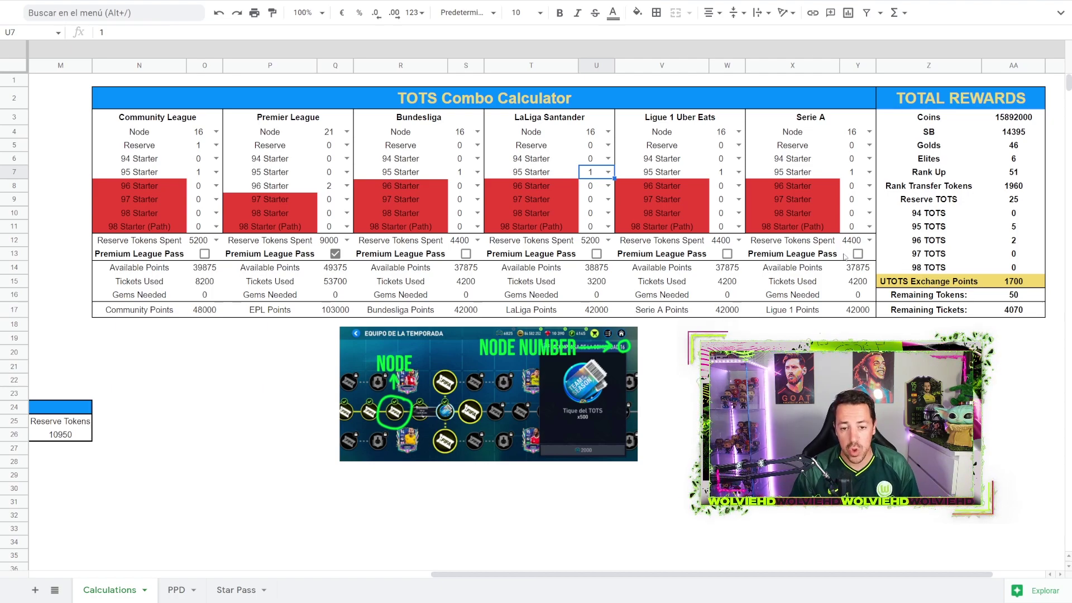
# Switch to the game and view the details of reward 11 on the Premier League reward path
pyautogui.hotkey('alt', 'Tab')
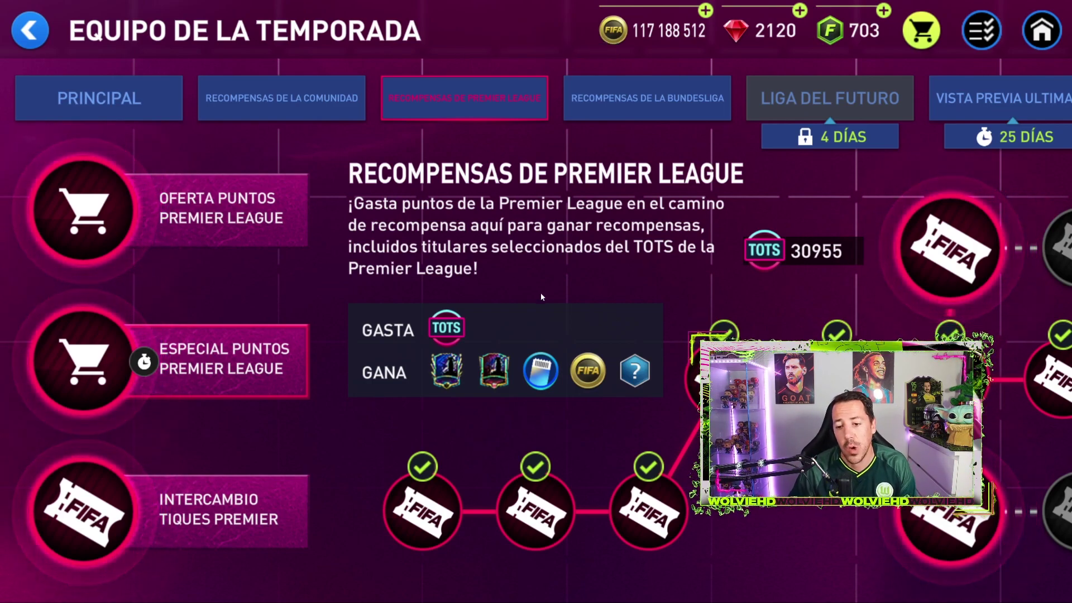
pyautogui.moveTo(785, 297); pyautogui.dragTo(695, 220)
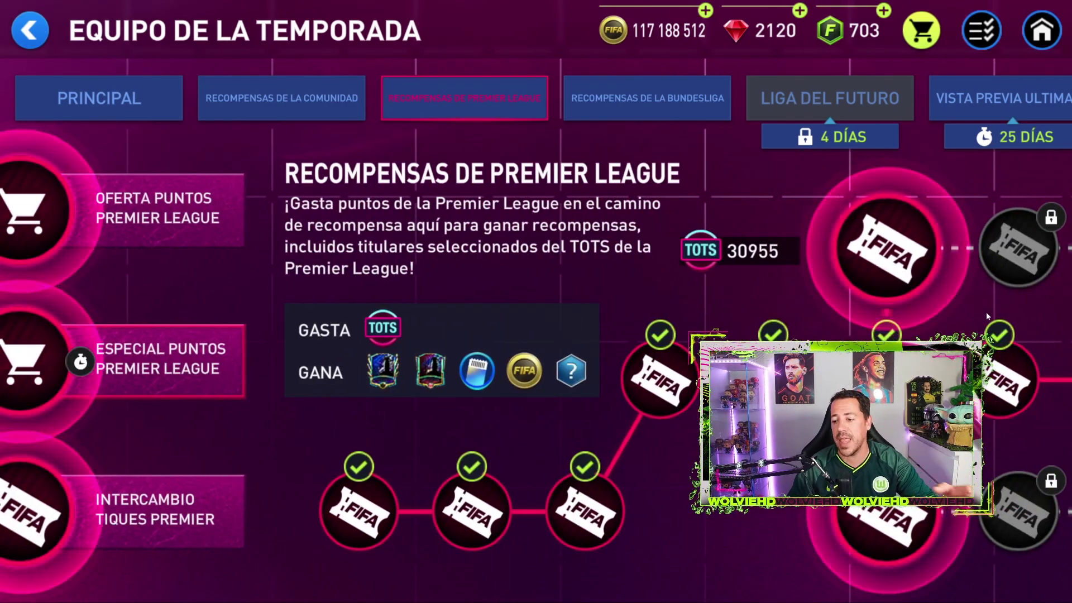
pyautogui.moveTo(477, 212); pyautogui.dragTo(112, 215)
pyautogui.click(391, 377)
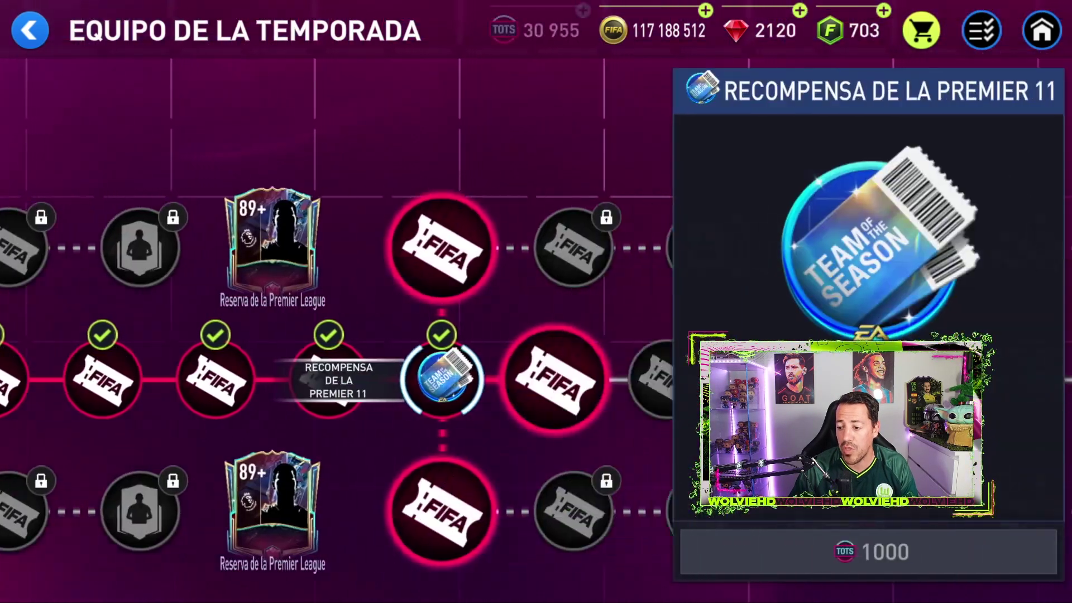
pyautogui.click(502, 176)
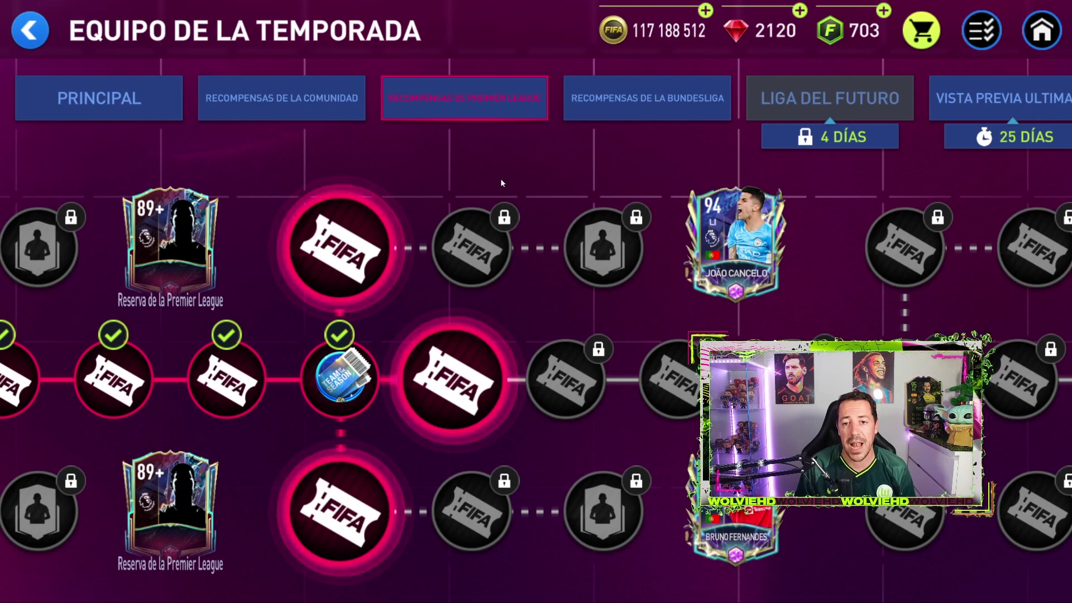
# Examine the locked Premier League reward path and its starter player branches up to Salah and De Bruyne
pyautogui.moveTo(552, 228); pyautogui.dragTo(431, 254)
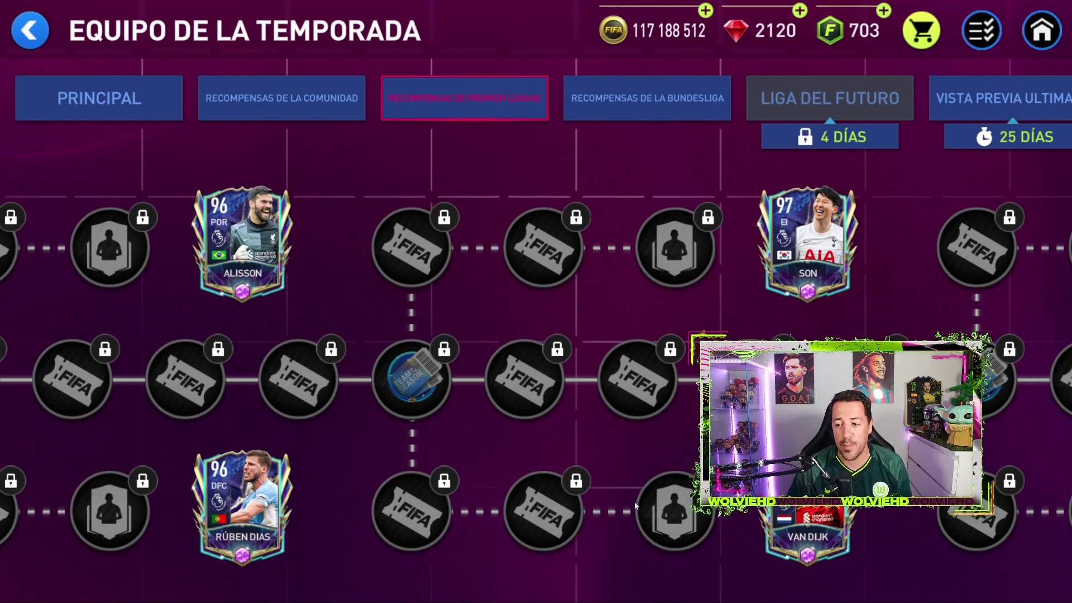
pyautogui.moveTo(782, 352); pyautogui.dragTo(441, 348)
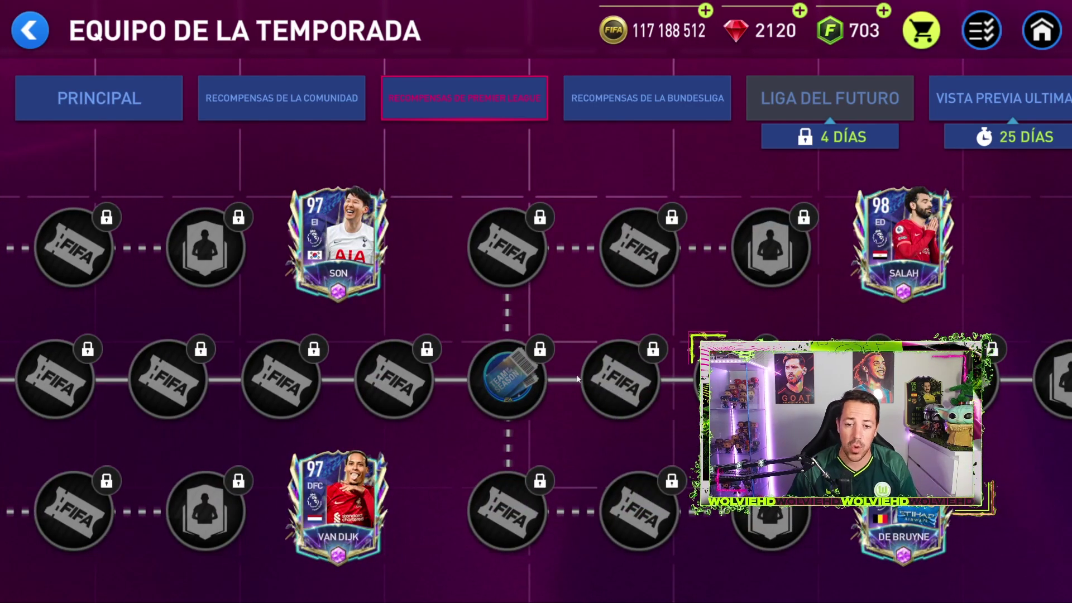
pyautogui.moveTo(106, 459); pyautogui.dragTo(463, 459)
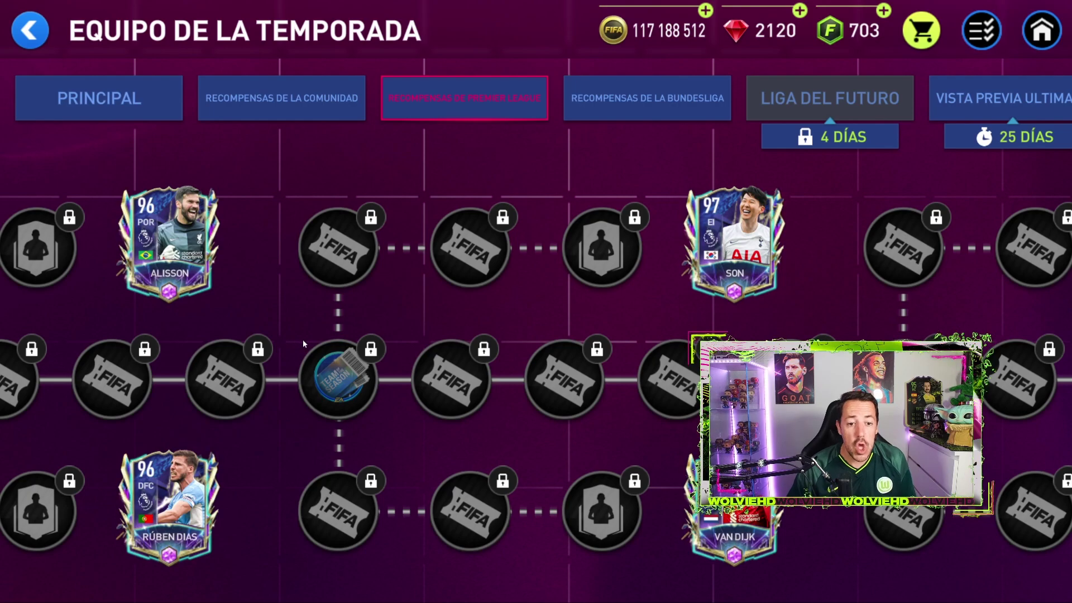
pyautogui.moveTo(300, 339); pyautogui.dragTo(384, 346)
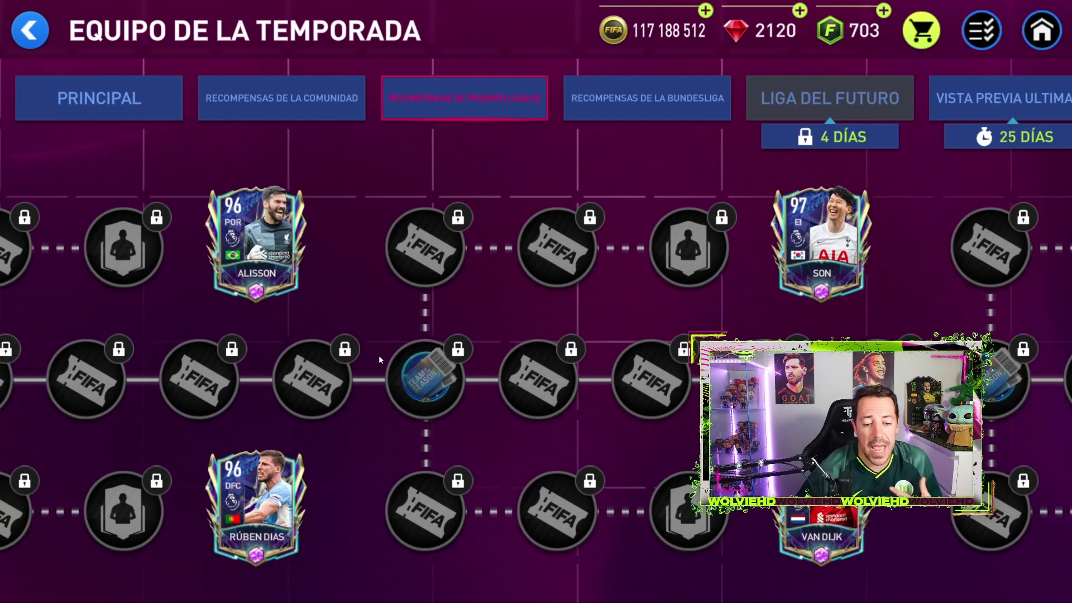